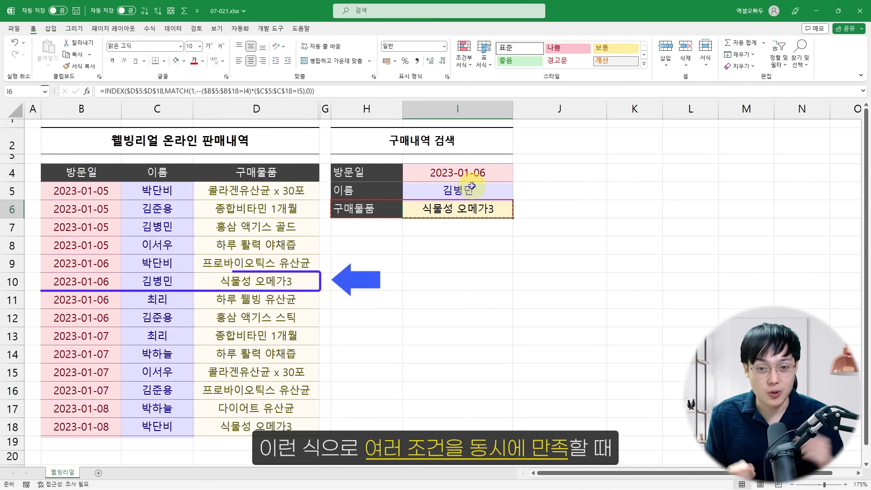
# Test the lookup with visit date 1/5 and a new customer name, then change the date to 1/7
pyautogui.click(482, 174)
pyautogui.write('1/5')
pyautogui.press('Return')
pyautogui.write('이서우')
pyautogui.hotkey('ctrl', 'Return')
pyautogui.press('Up')
pyautogui.write('1/7')
pyautogui.press('Return')
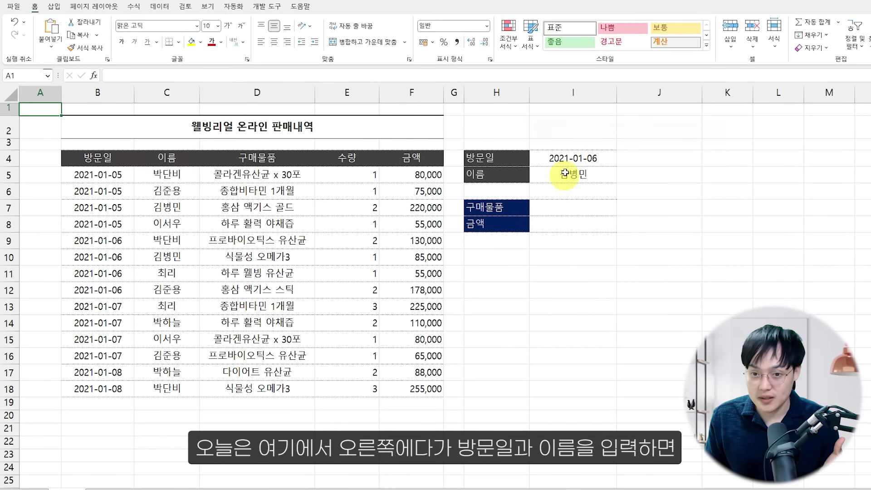
pyautogui.click(570, 176)
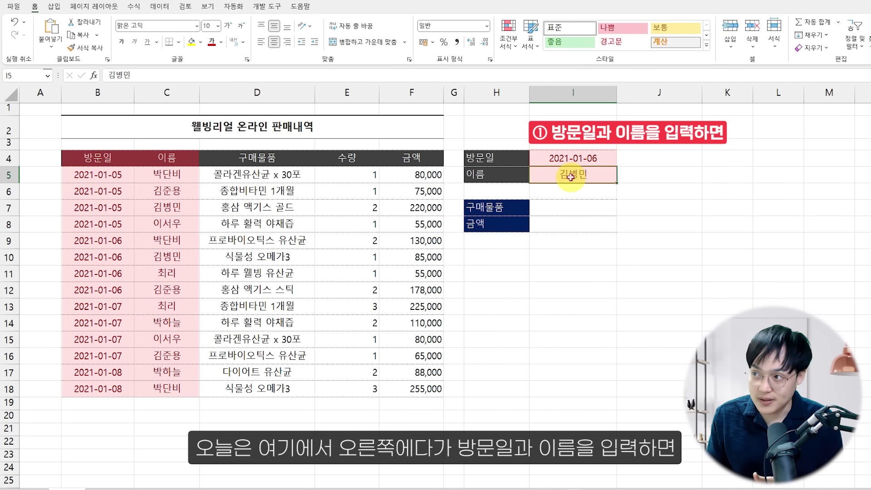
pyautogui.moveTo(564, 157); pyautogui.dragTo(571, 175)
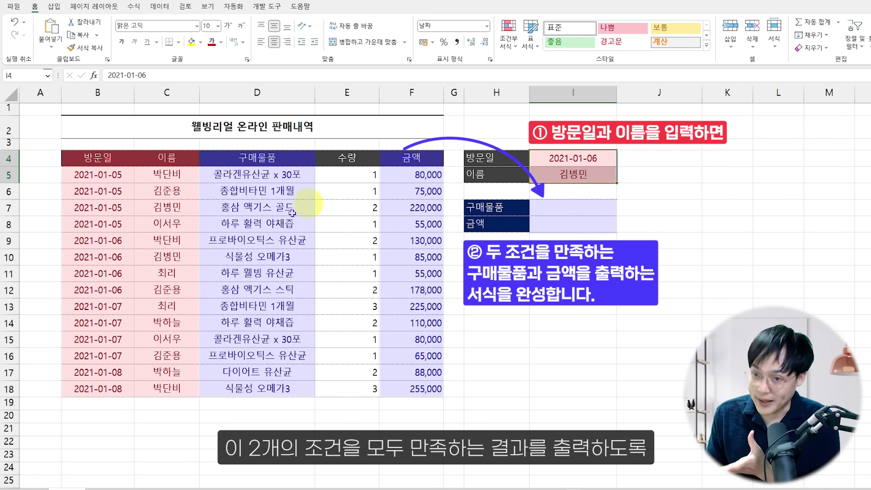
pyautogui.moveTo(109, 176); pyautogui.dragTo(152, 356)
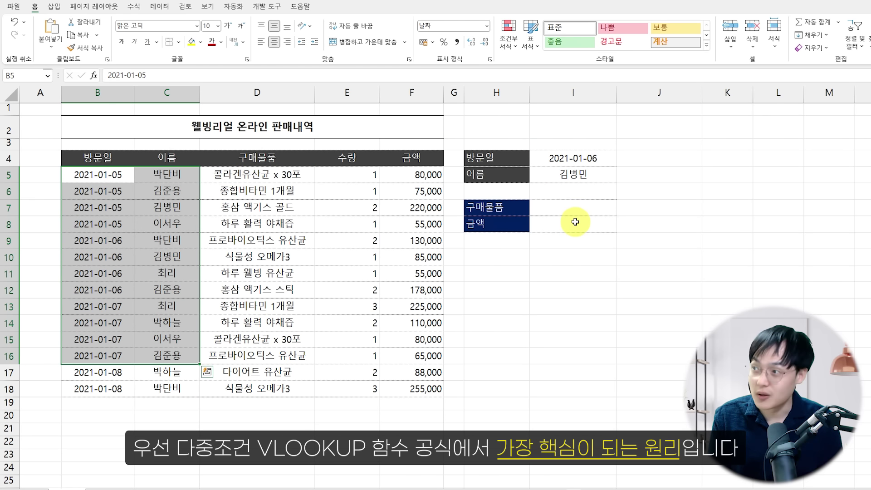
pyautogui.moveTo(74, 191); pyautogui.dragTo(156, 361)
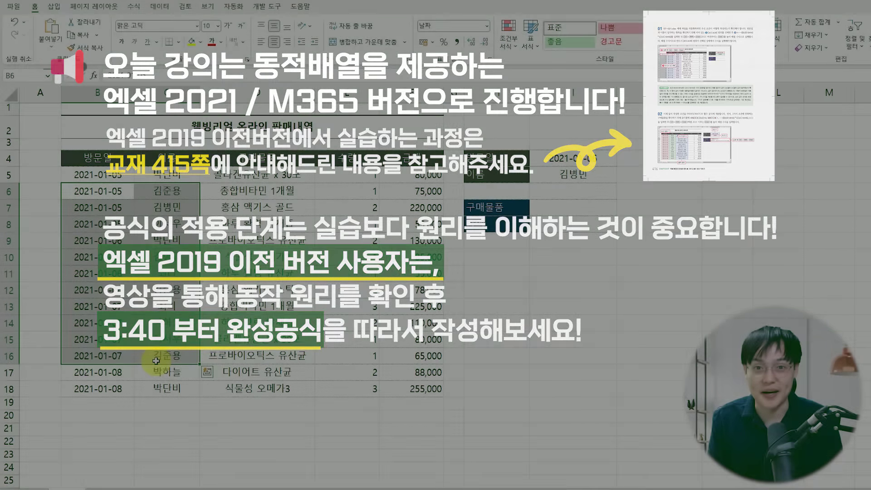
pyautogui.moveTo(166, 174); pyautogui.dragTo(166, 191)
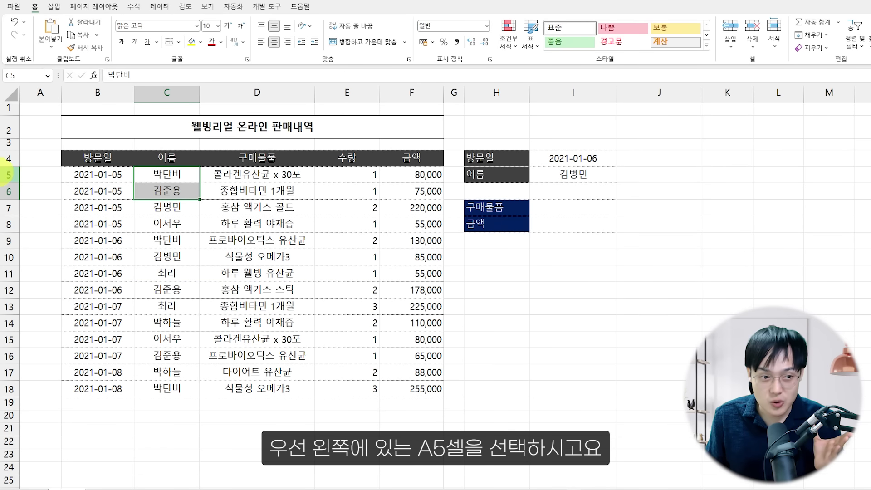
# Enter =B5:B18=I4 in A5 to spill date-match flags down column A
pyautogui.click(40, 177)
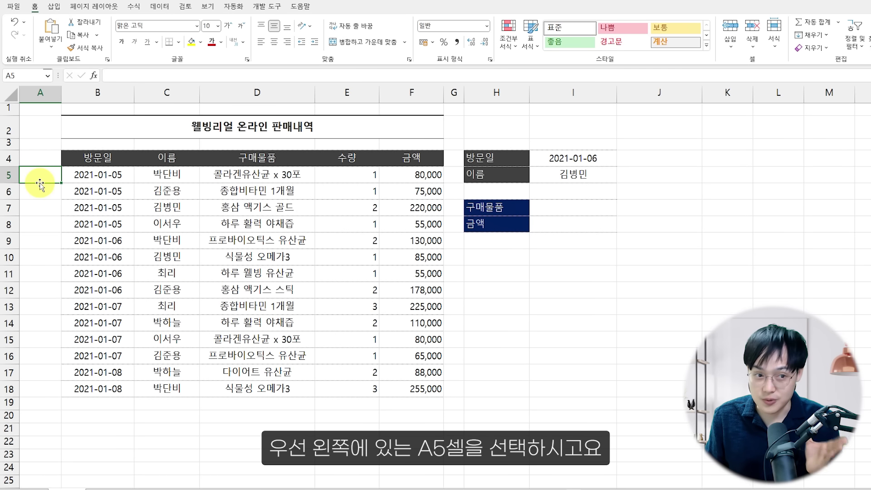
pyautogui.write('=')
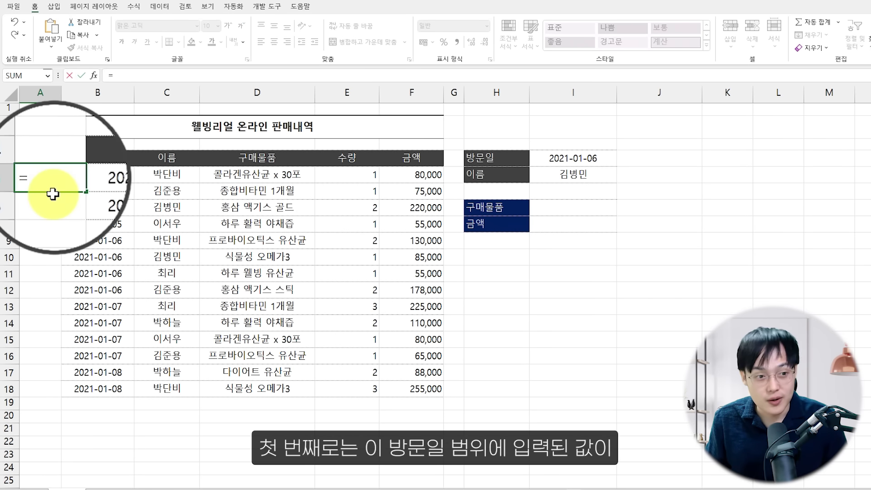
pyautogui.moveTo(109, 177); pyautogui.dragTo(117, 386)
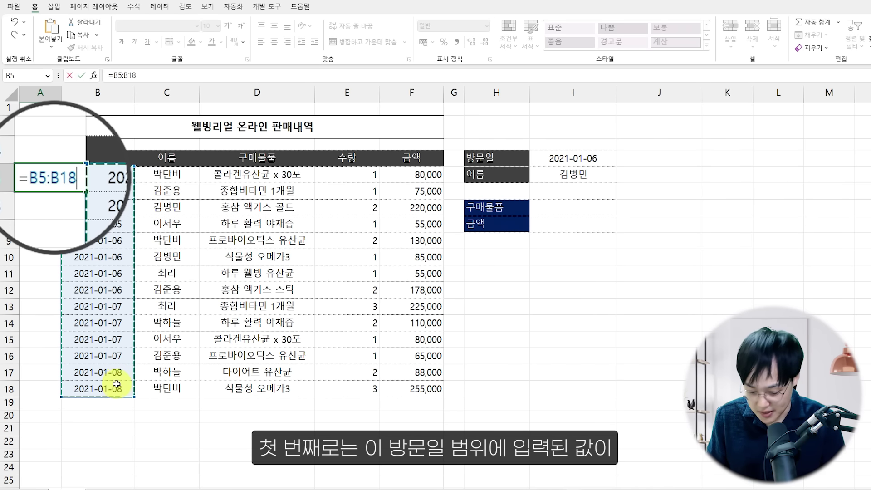
pyautogui.write('=')
pyautogui.click(584, 155)
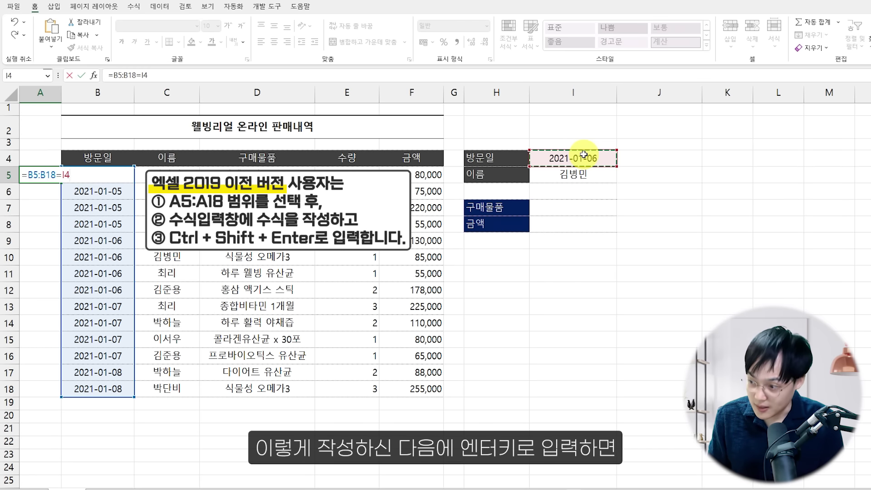
pyautogui.press('Return')
# Select the TRUE results in A9:A12 and the FALSE results in A5:A7
pyautogui.click(43, 243)
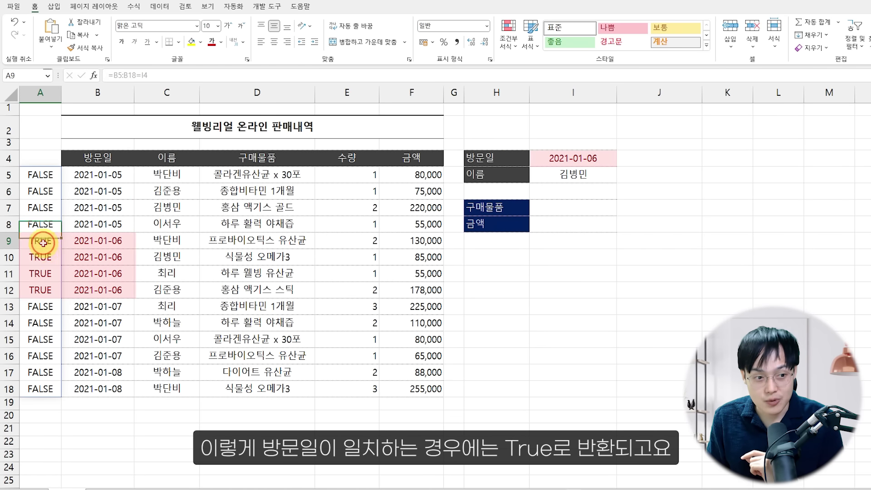
pyautogui.moveTo(43, 243); pyautogui.dragTo(73, 290)
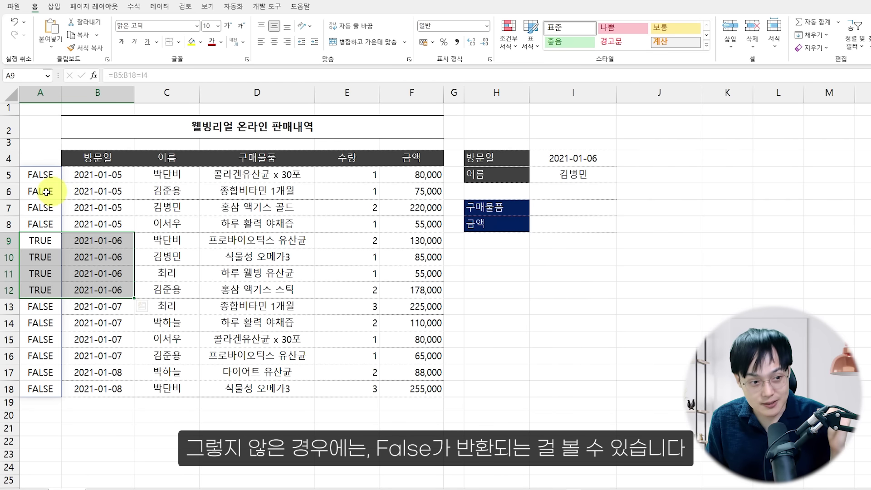
pyautogui.moveTo(41, 176); pyautogui.dragTo(46, 211)
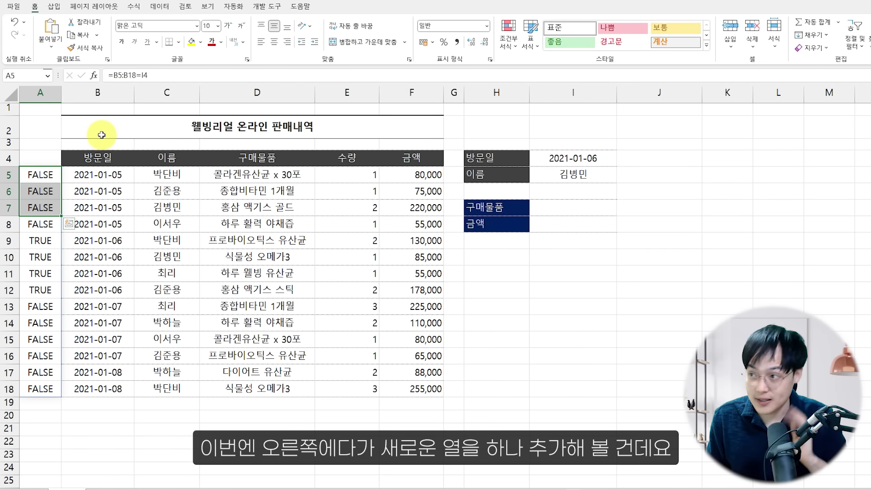
# Insert a new column B and enter =D5:D18=J5 in B5 to flag name matches
pyautogui.rightClick(92, 91)
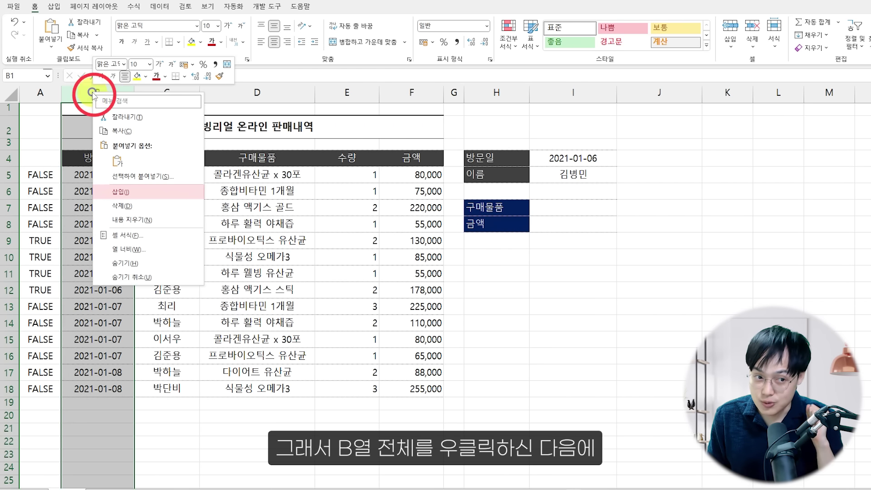
pyautogui.click(136, 195)
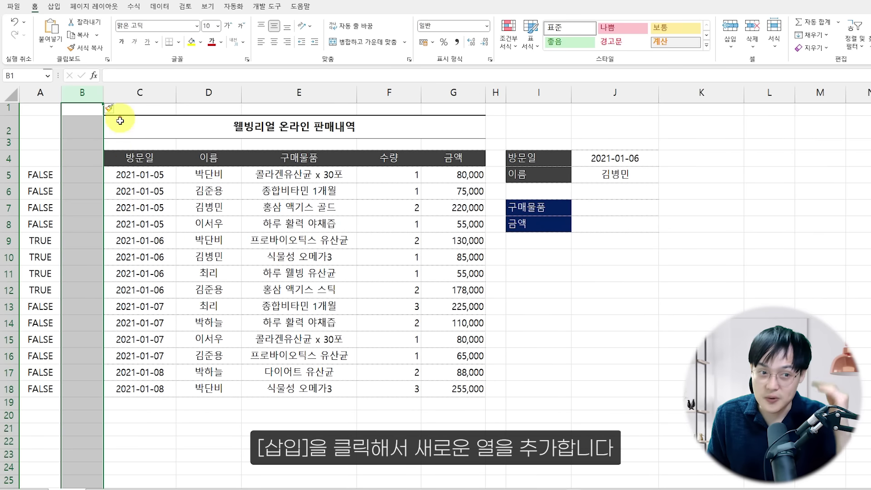
pyautogui.click(92, 167)
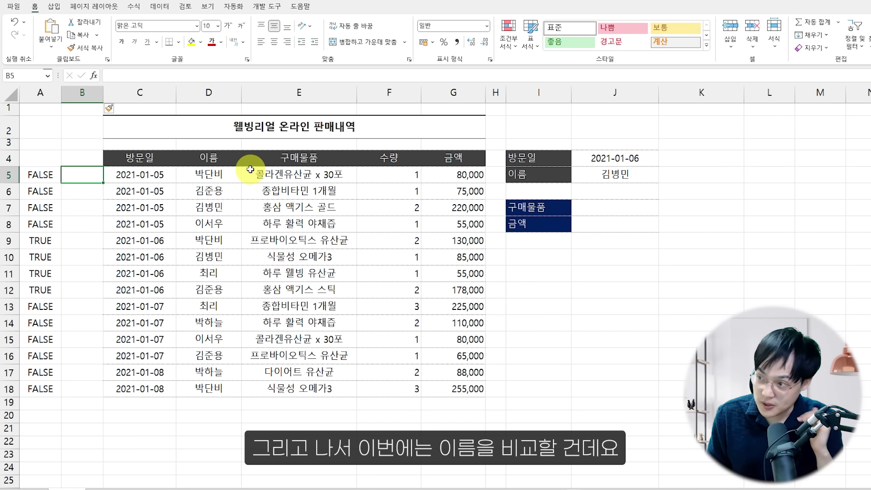
pyautogui.write('=')
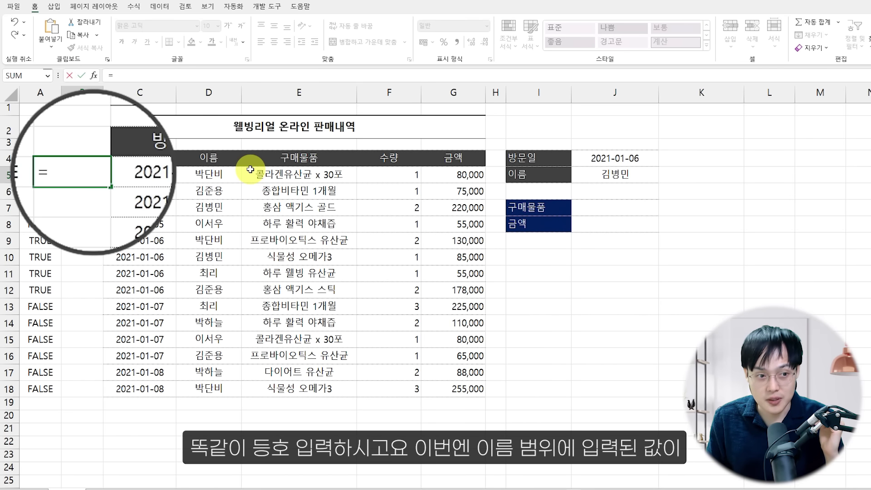
pyautogui.moveTo(212, 173); pyautogui.dragTo(217, 388)
pyautogui.write('=')
pyautogui.click(619, 174)
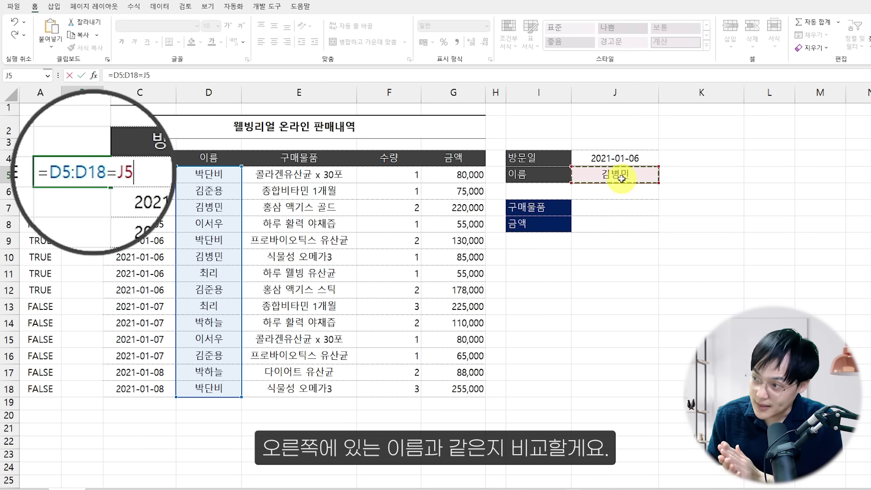
pyautogui.press('Return')
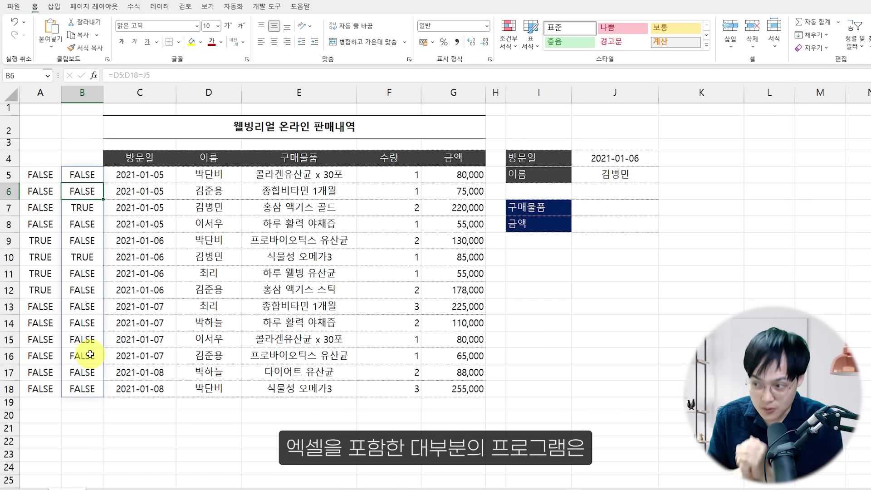
pyautogui.click(82, 240)
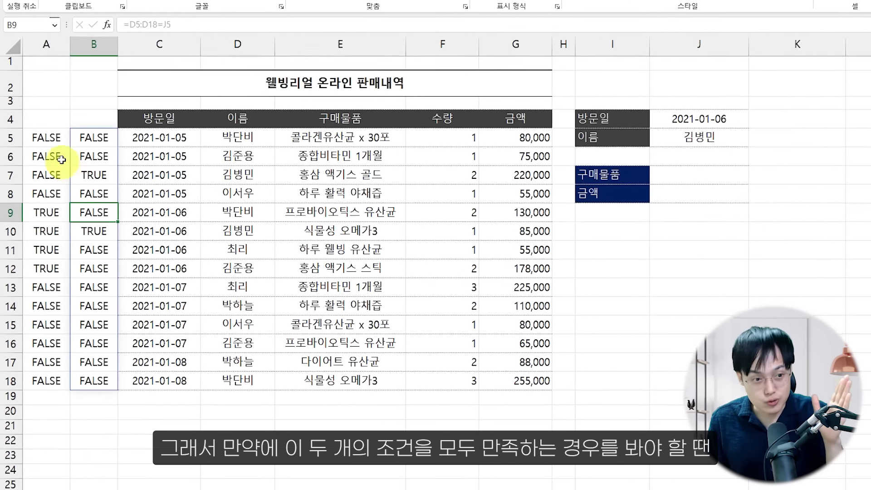
pyautogui.moveTo(40, 175); pyautogui.dragTo(35, 343)
pyautogui.moveTo(97, 120); pyautogui.dragTo(88, 139)
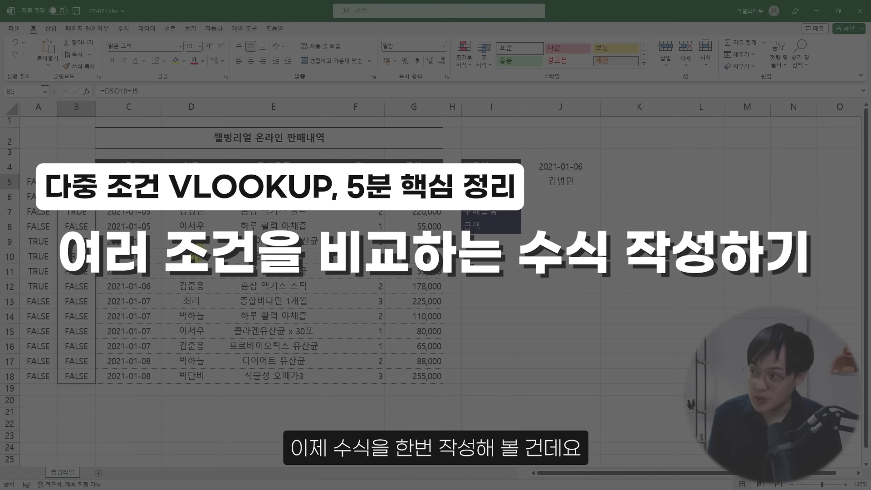
# Undo both helper flag columns and begin A5's formula with =(B5:B18=I4
pyautogui.hotkey('ctrl', 'z')
pyautogui.hotkey('ctrl', 'z')
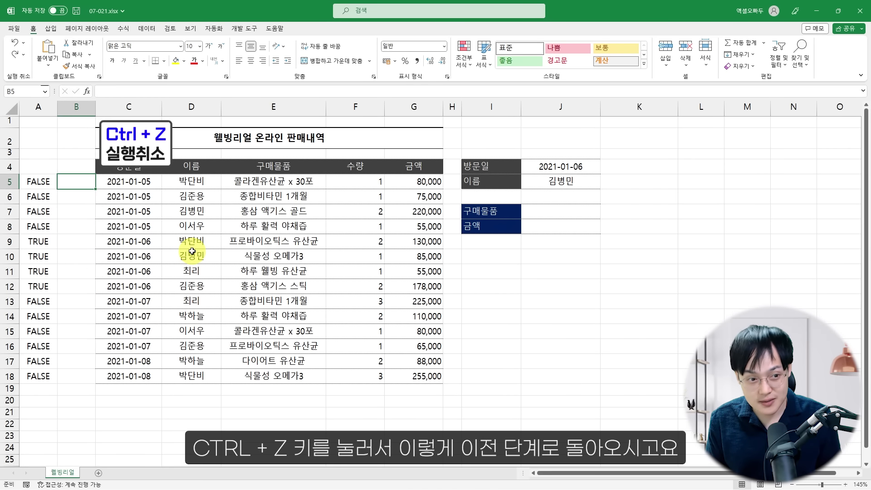
pyautogui.hotkey('ctrl', 'z')
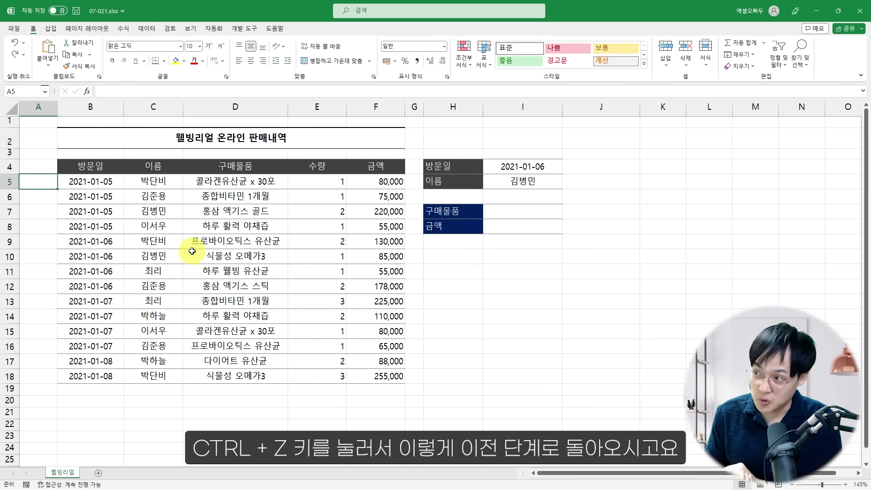
pyautogui.click(49, 182)
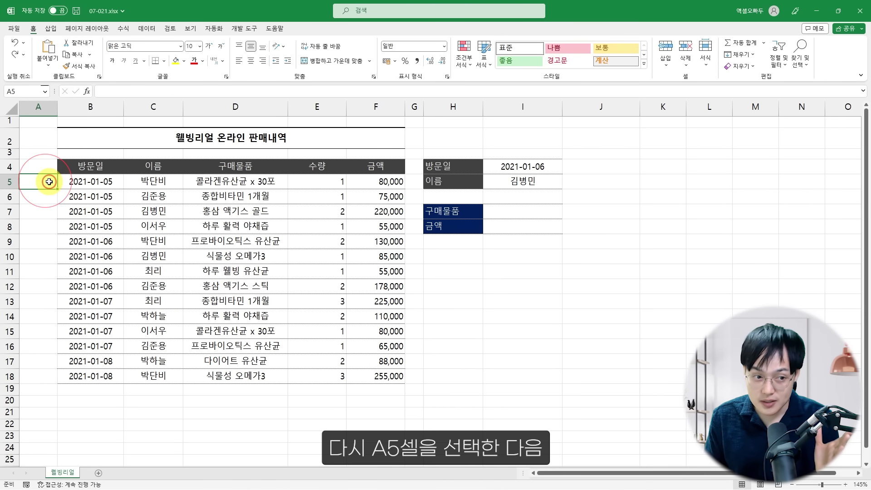
pyautogui.write('=')
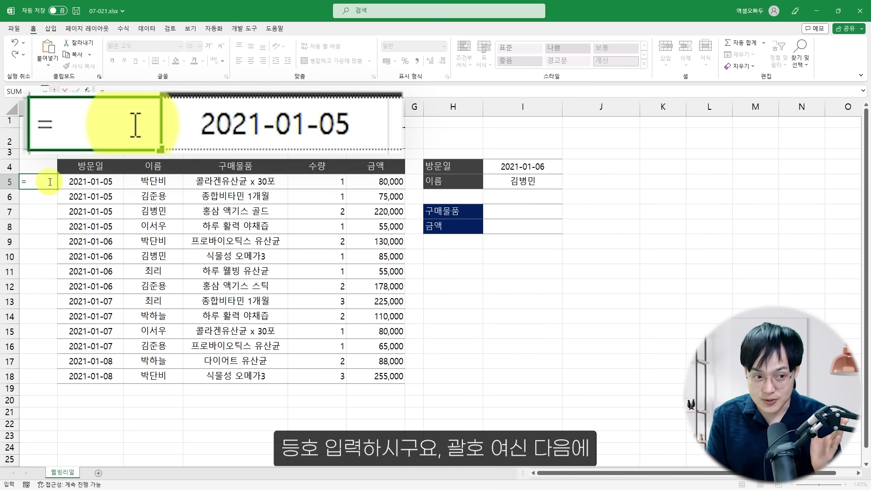
pyautogui.write('(')
pyautogui.moveTo(88, 182); pyautogui.dragTo(113, 376)
pyautogui.write('=')
pyautogui.click(501, 171)
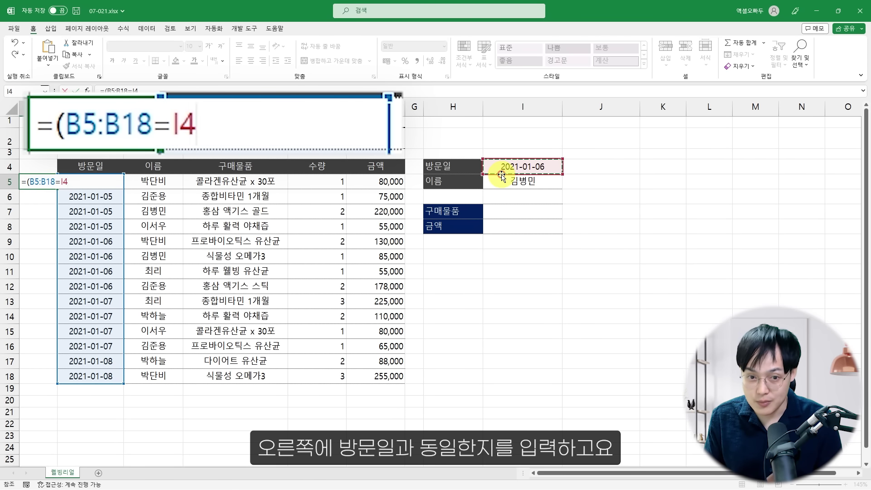
# Complete the formula with *(C5:C18=I5) and prefix it with --
pyautogui.write(')')
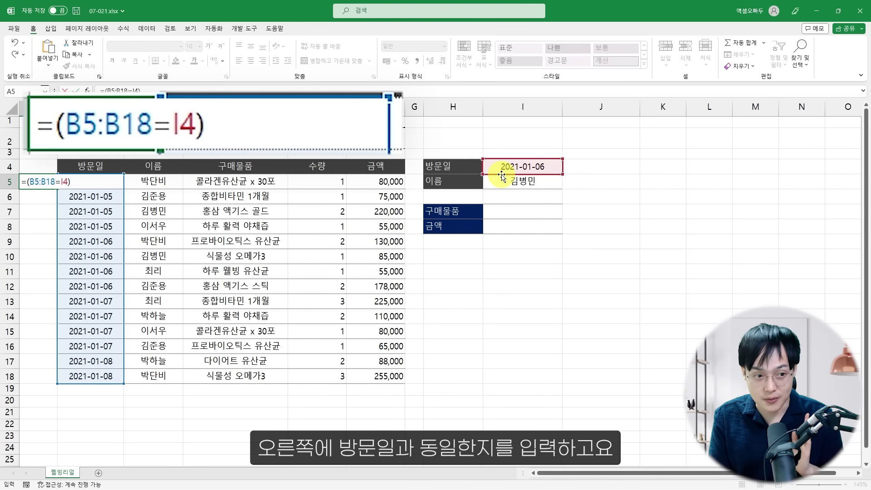
pyautogui.write('*(')
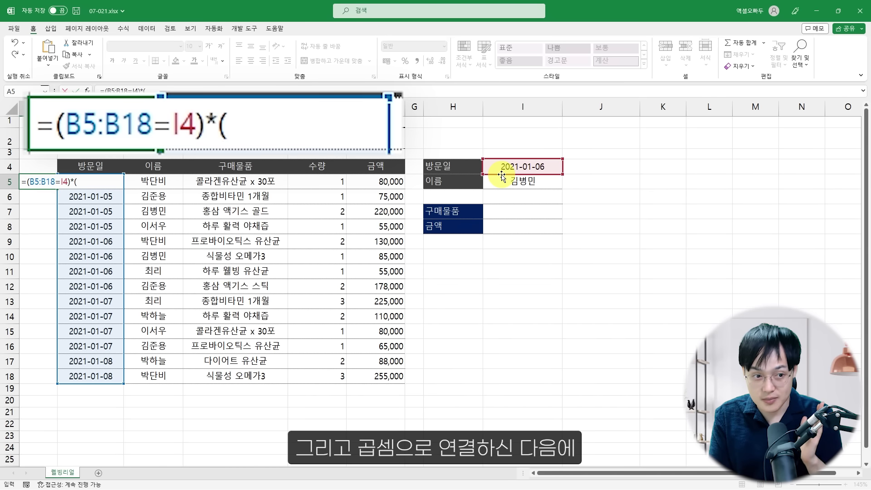
pyautogui.moveTo(163, 181); pyautogui.dragTo(175, 376)
pyautogui.write('=')
pyautogui.click(526, 182)
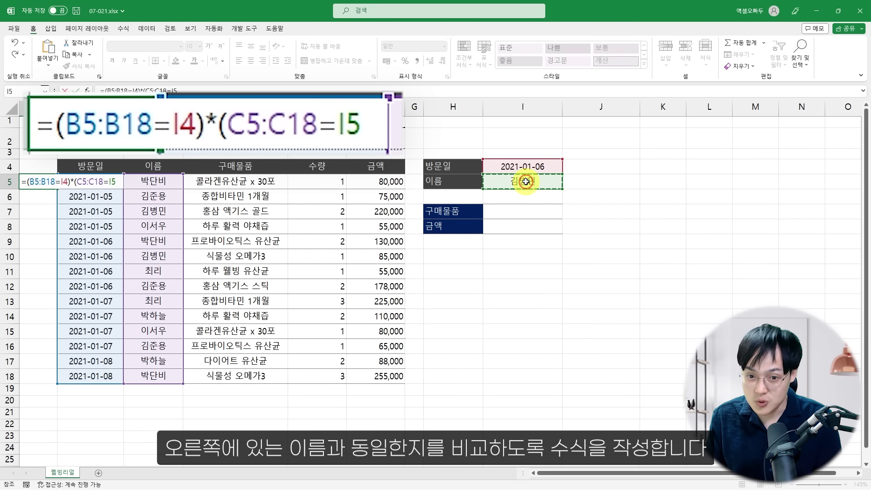
pyautogui.write(')')
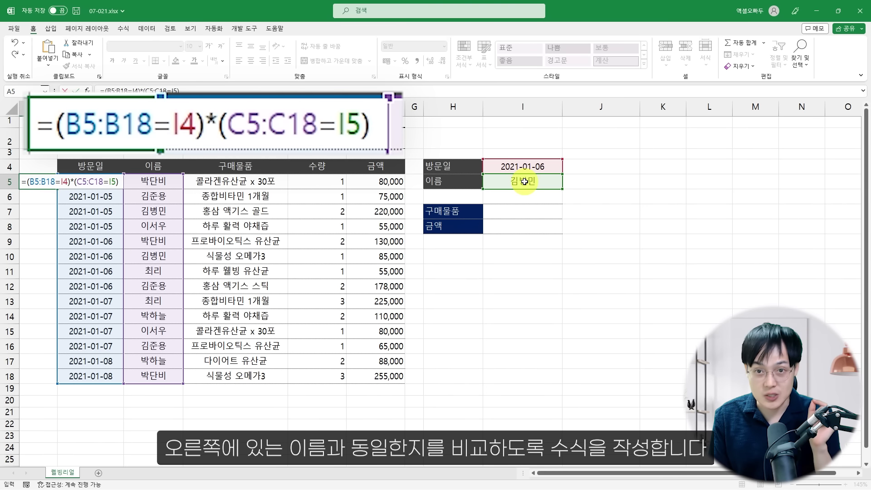
pyautogui.click(27, 182)
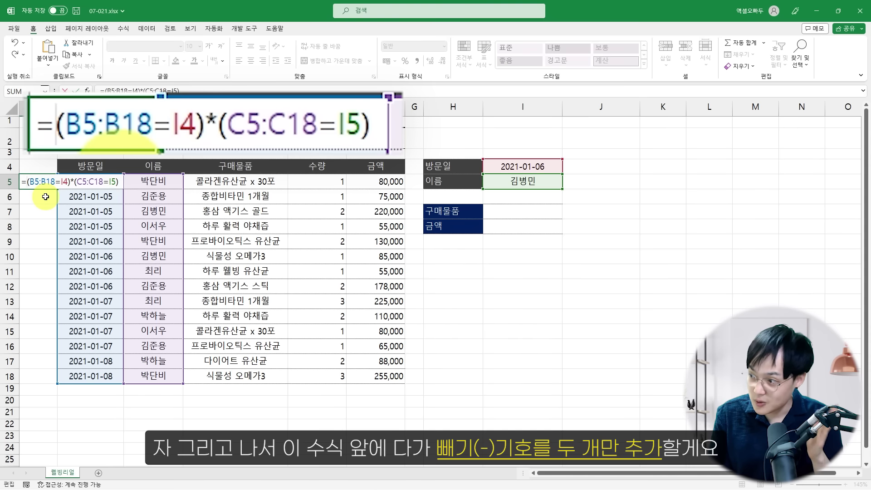
pyautogui.write('--')
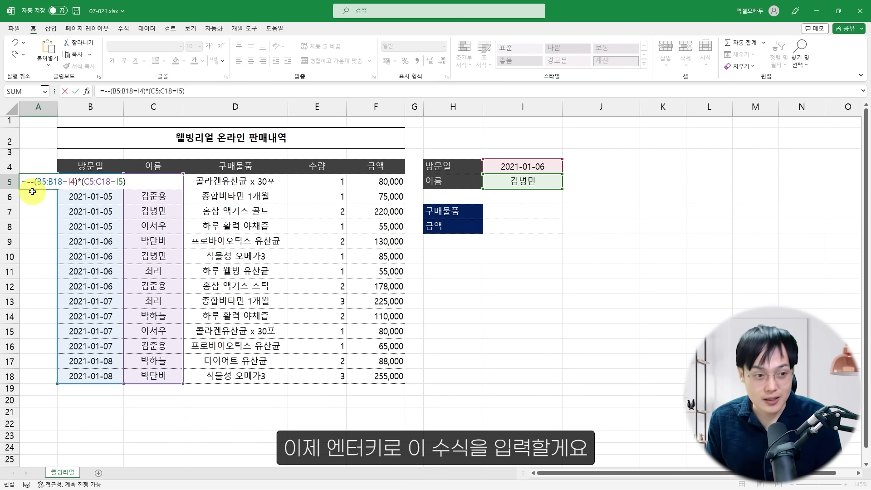
# Commit A5's formula and trace the single 1 in row 10 to its purchased item in D10
pyautogui.press('Return')
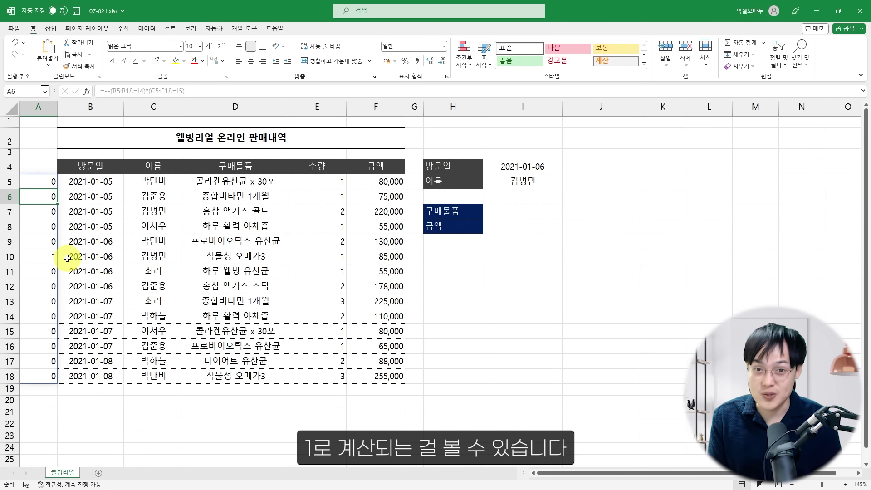
pyautogui.click(34, 190)
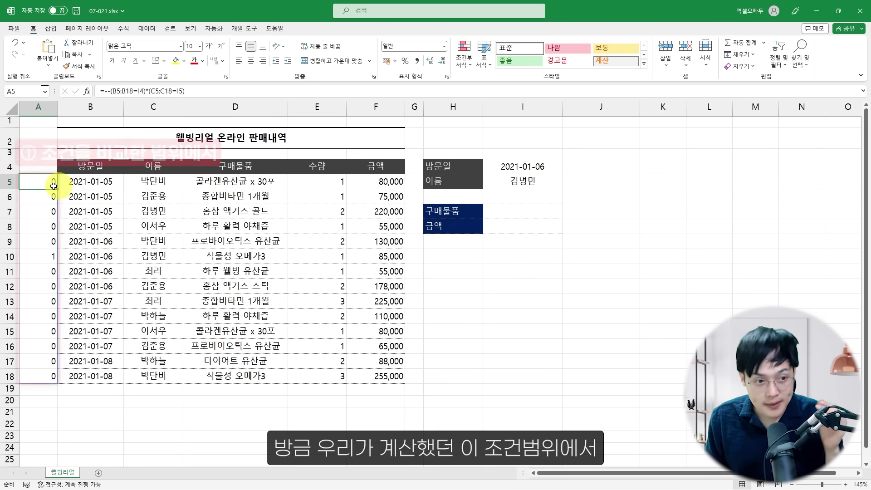
pyautogui.moveTo(43, 184); pyautogui.dragTo(43, 377)
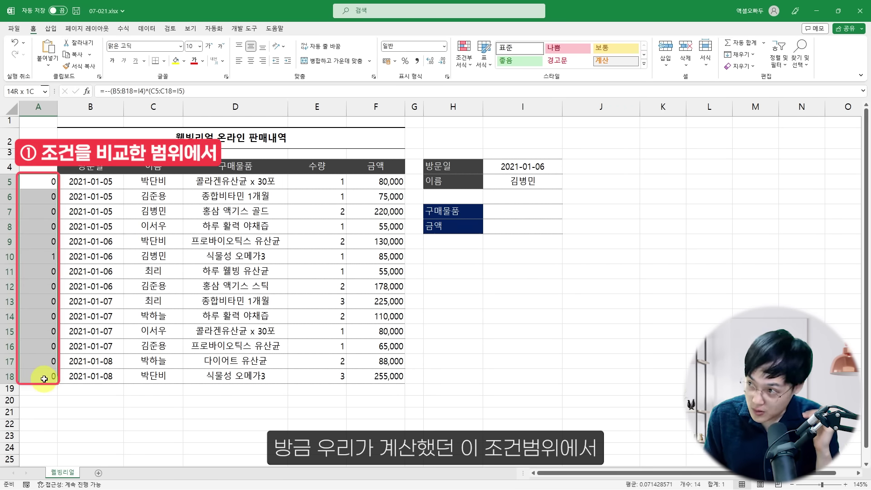
pyautogui.click(49, 261)
pyautogui.moveTo(49, 261); pyautogui.dragTo(252, 262)
pyautogui.click(251, 259)
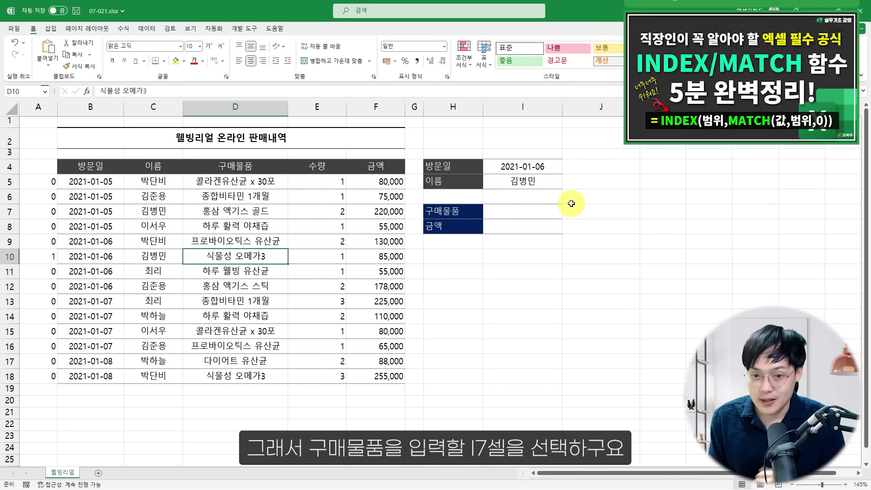
# Enter =MATCH(1,--(B5:B18=I4)*(C5:C18=I5),0) in I7, returning position 6
pyautogui.click(542, 214)
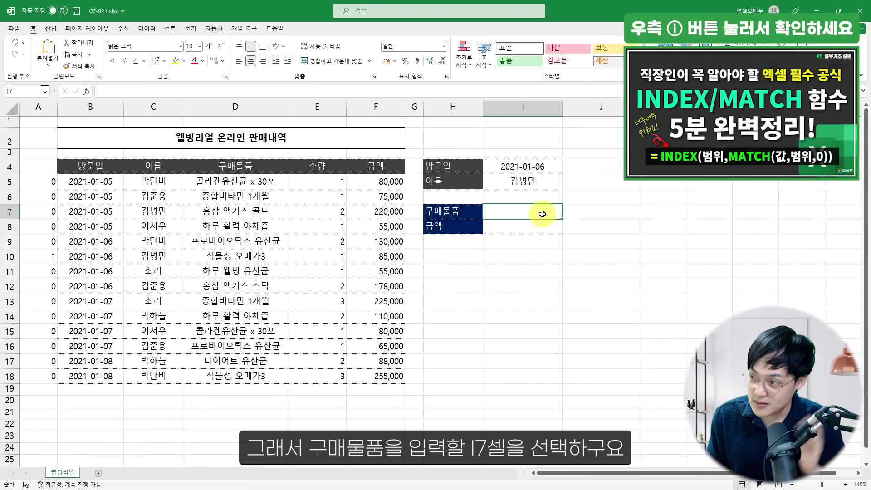
pyautogui.write('=')
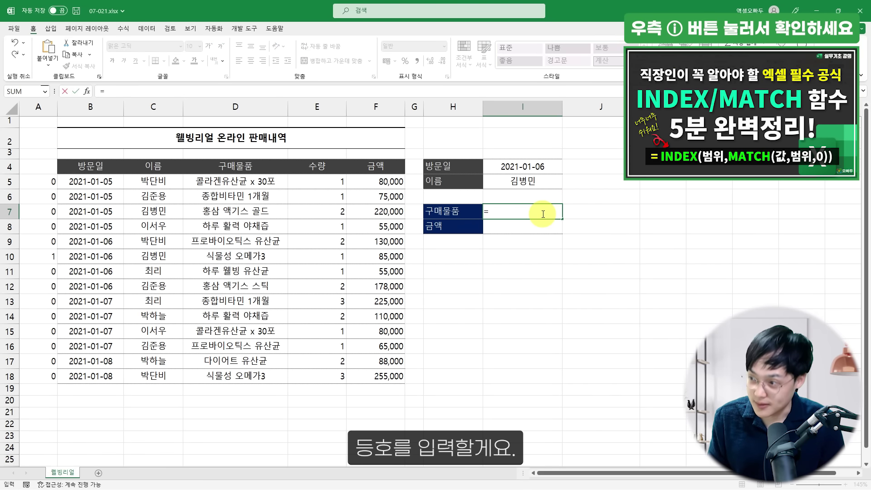
pyautogui.write('MATCH(')
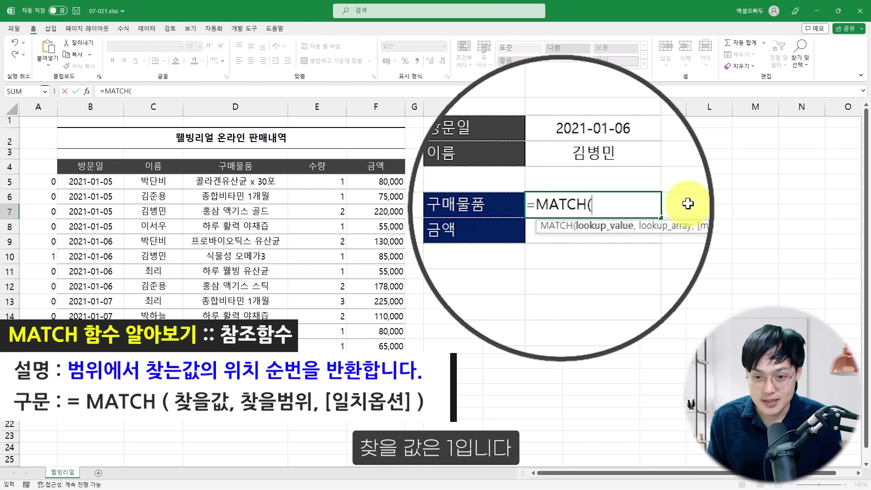
pyautogui.write('1,')
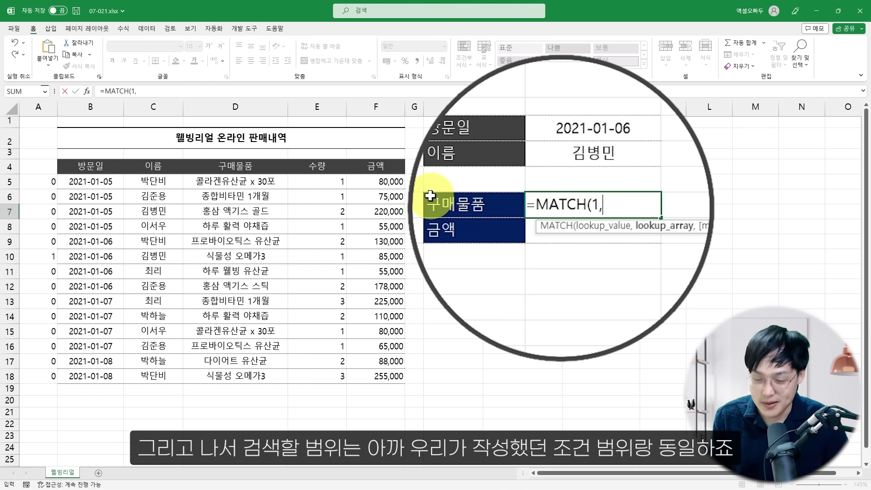
pyautogui.write('--')
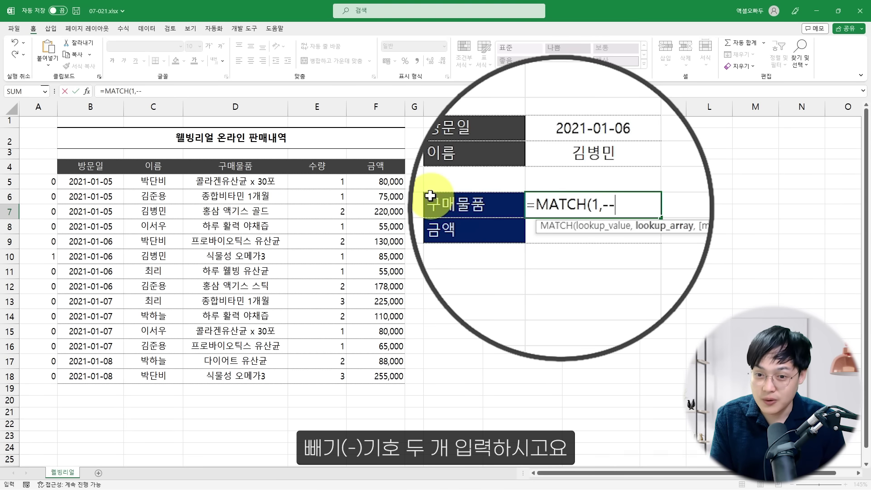
pyautogui.write('(')
pyautogui.click(105, 186)
pyautogui.moveTo(105, 195); pyautogui.dragTo(91, 376)
pyautogui.write('=')
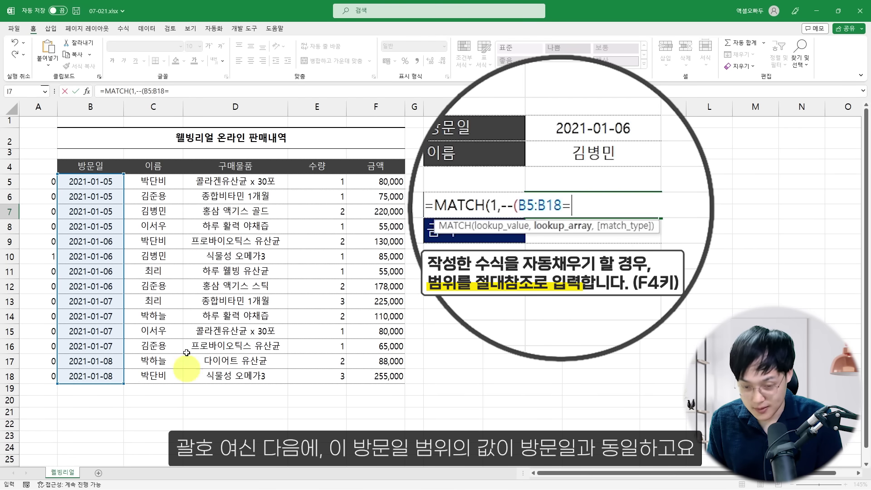
pyautogui.click(635, 139)
pyautogui.write(')*(')
pyautogui.moveTo(148, 185); pyautogui.dragTo(153, 376)
pyautogui.write('=')
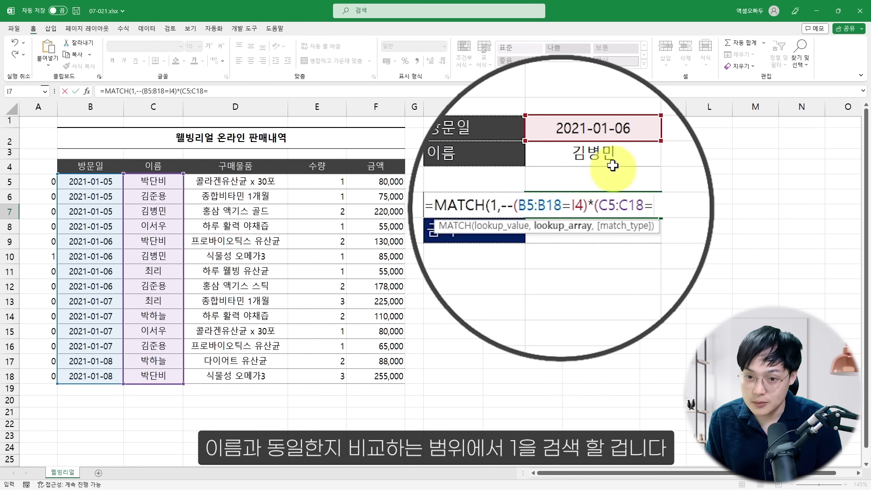
pyautogui.click(612, 165)
pyautogui.write(')')
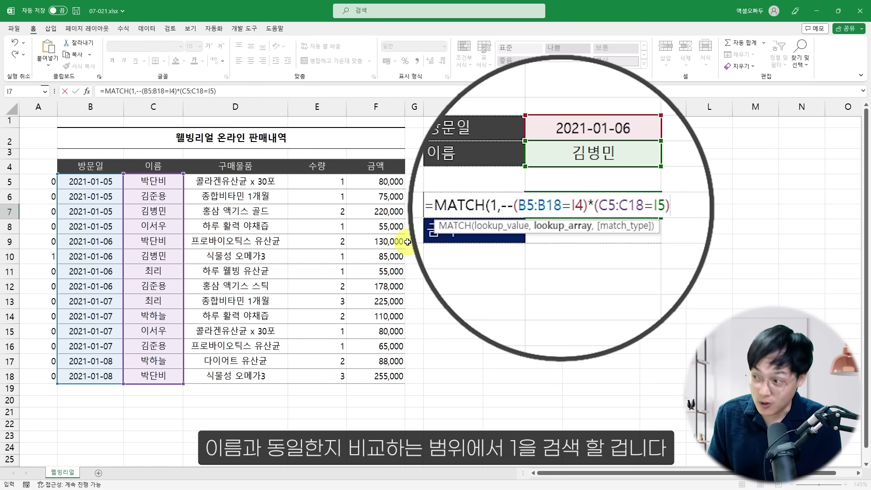
pyautogui.write(',')
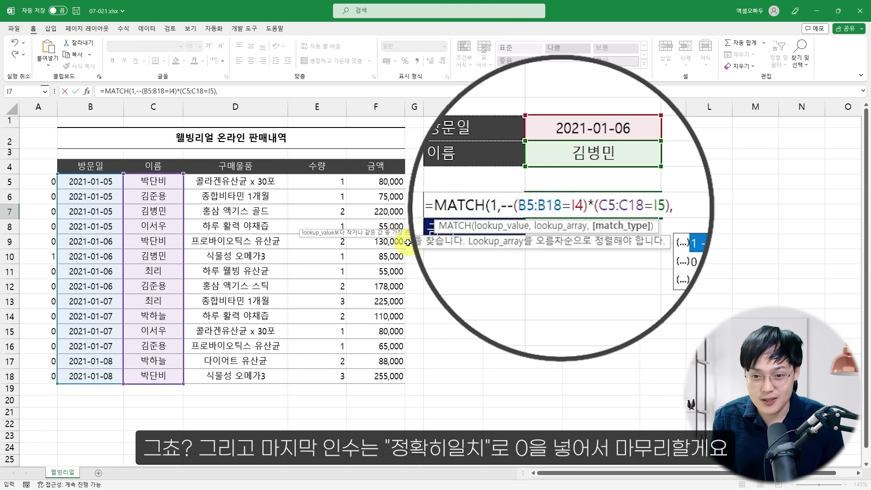
pyautogui.write('0)')
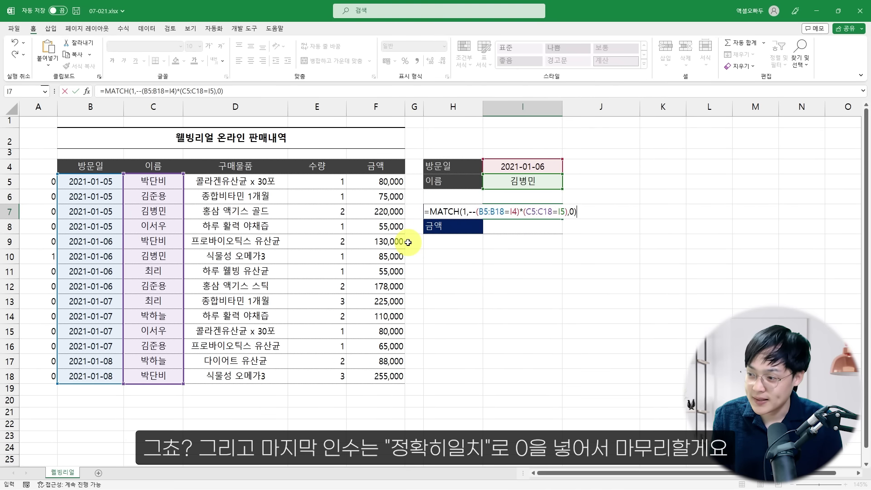
pyautogui.press('Return')
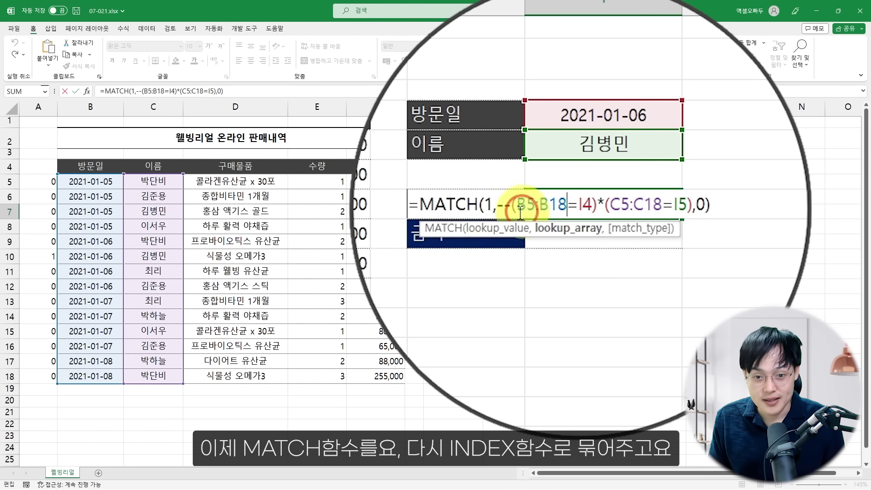
# Wrap I7's MATCH in INDEX(D5:D18, …) so it returns 식물성 오메가3
pyautogui.click(416, 204)
pyautogui.write('INDE')
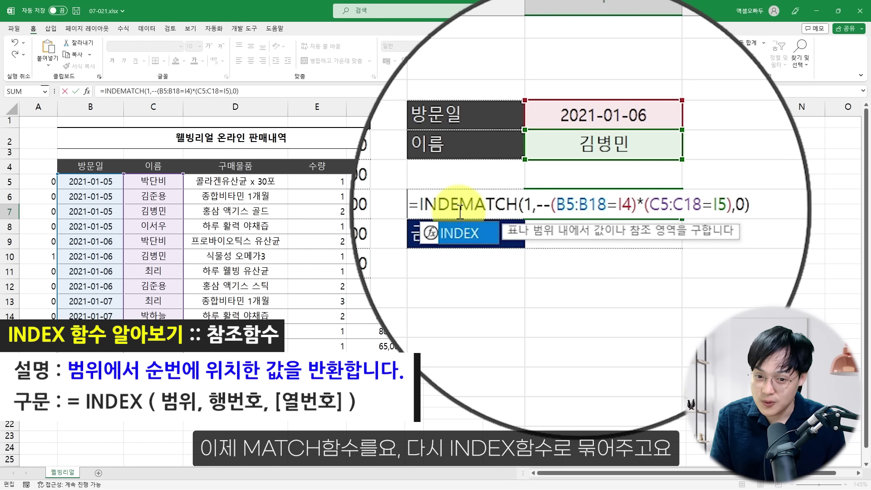
pyautogui.press('Tab')
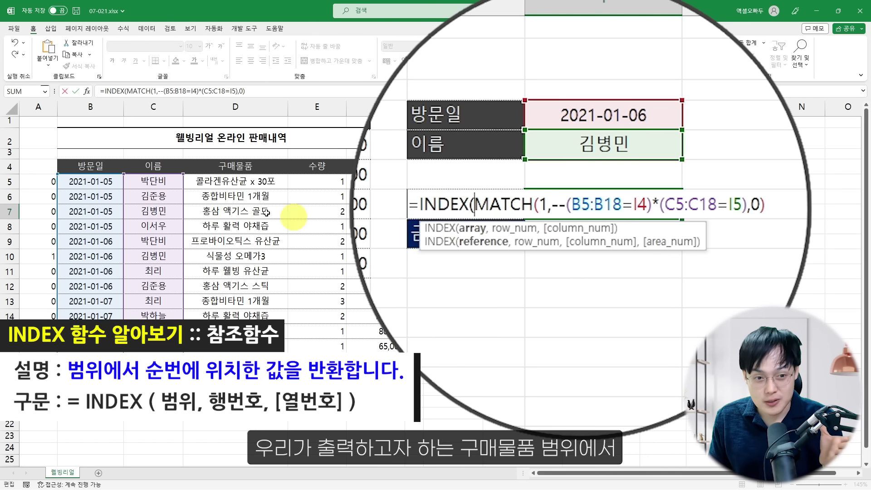
pyautogui.moveTo(229, 182); pyautogui.dragTo(236, 376)
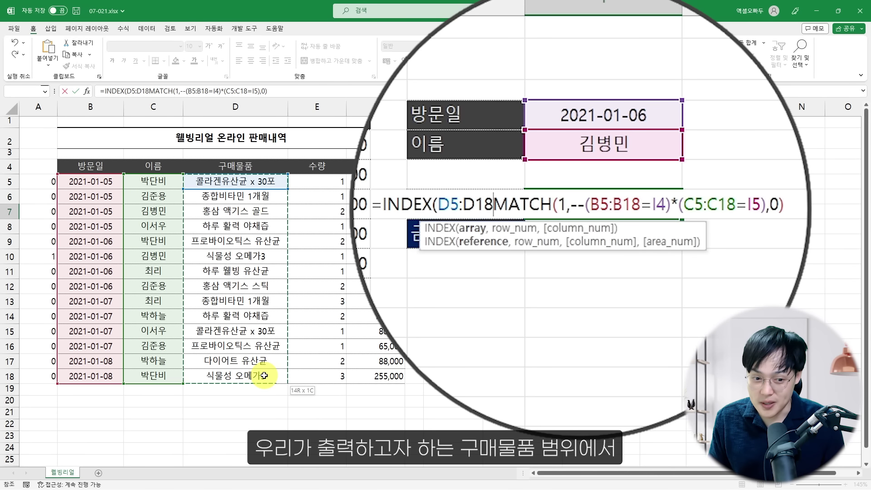
pyautogui.write(',')
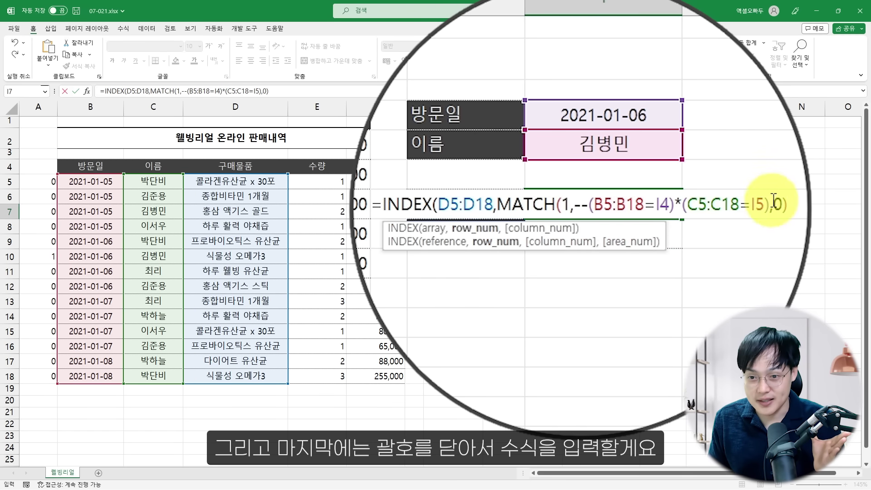
pyautogui.click(792, 204)
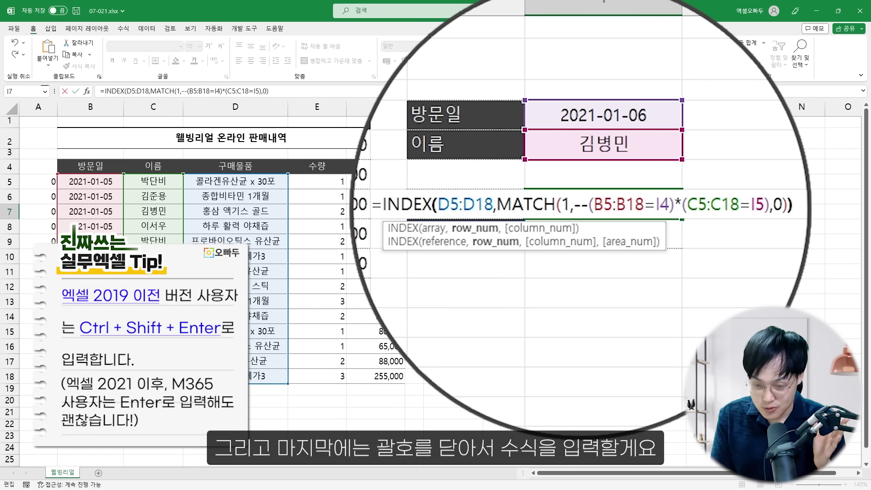
pyautogui.press('Return')
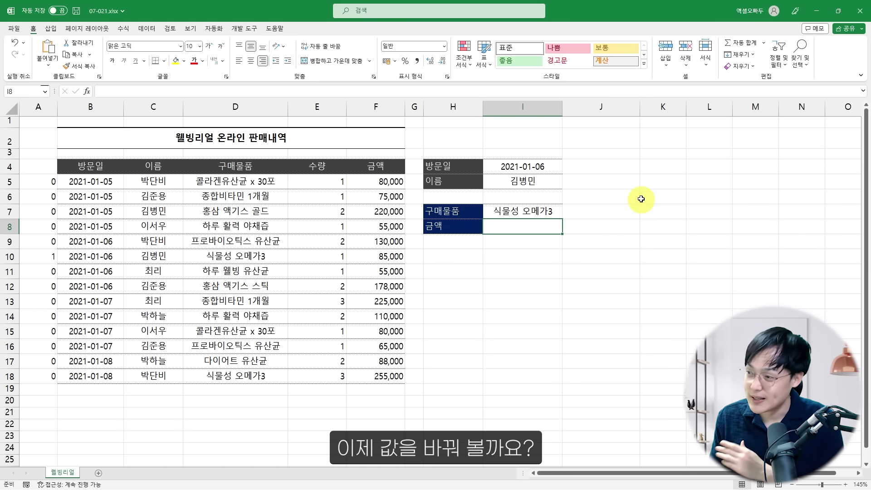
# Set visit date 2021/1/5 and enter another customer's name, yielding 콜라겐유산균 x 30포
pyautogui.click(540, 165)
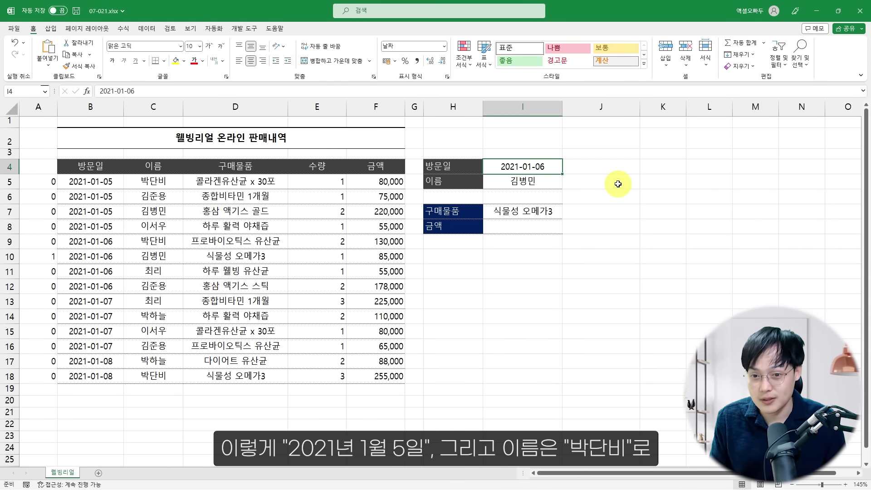
pyautogui.write('2021/1/5')
pyautogui.press('Return')
pyautogui.write('ㅂ')
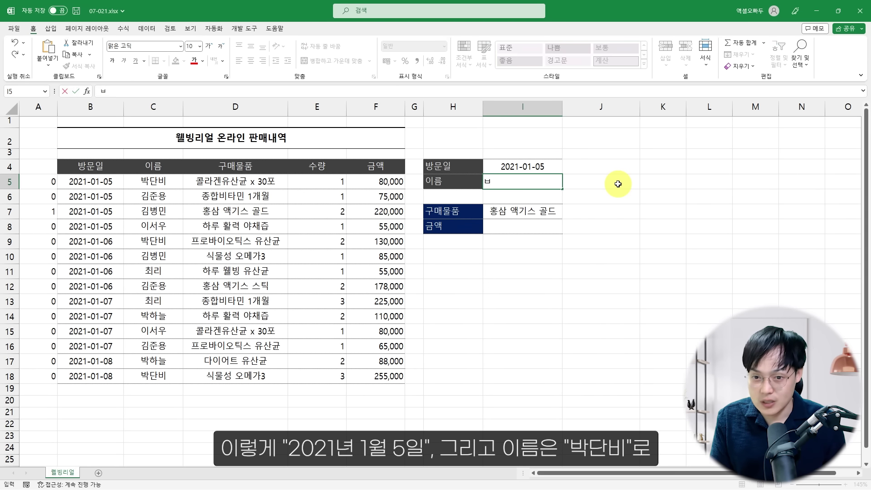
pyautogui.write('단비')
pyautogui.press('Return')
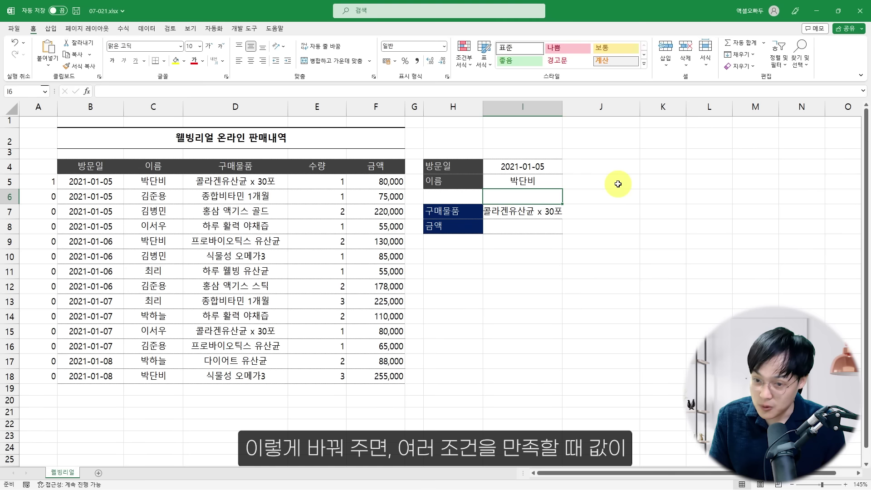